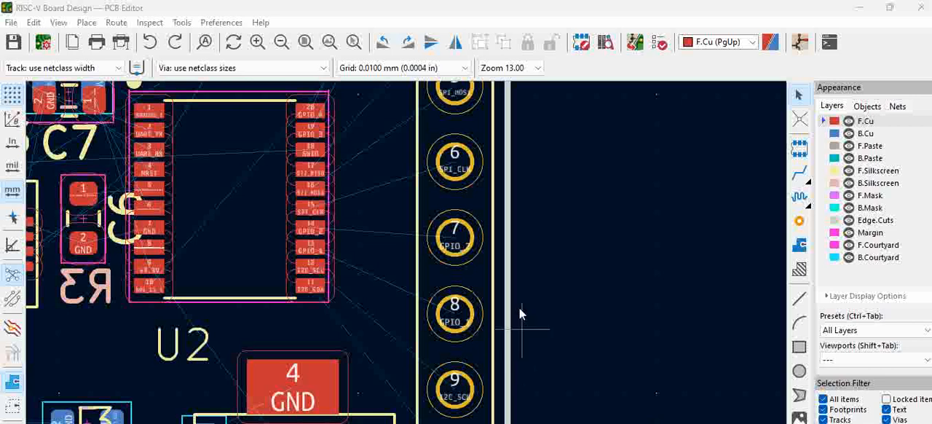
Step: Route the I2C_SDA track on F.Cu from header pin 10 to pin 11 of the 20-pin chip
scroll(211, 243, "down", 2)
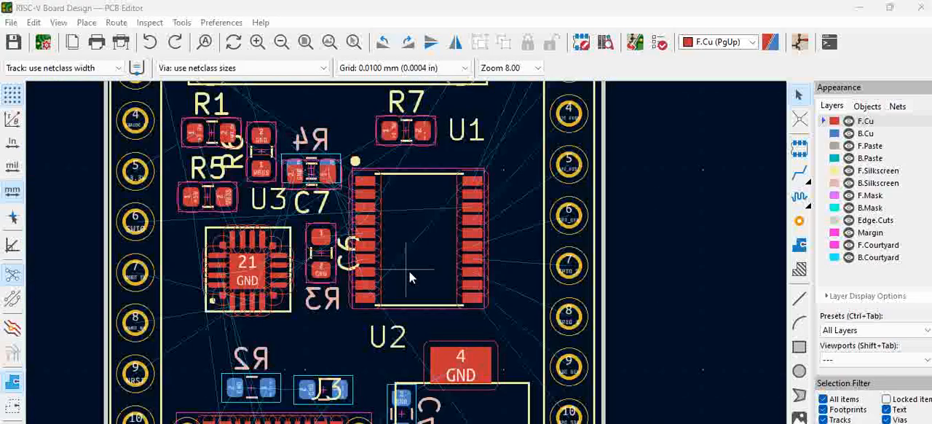
scroll(515, 333, "up", 2)
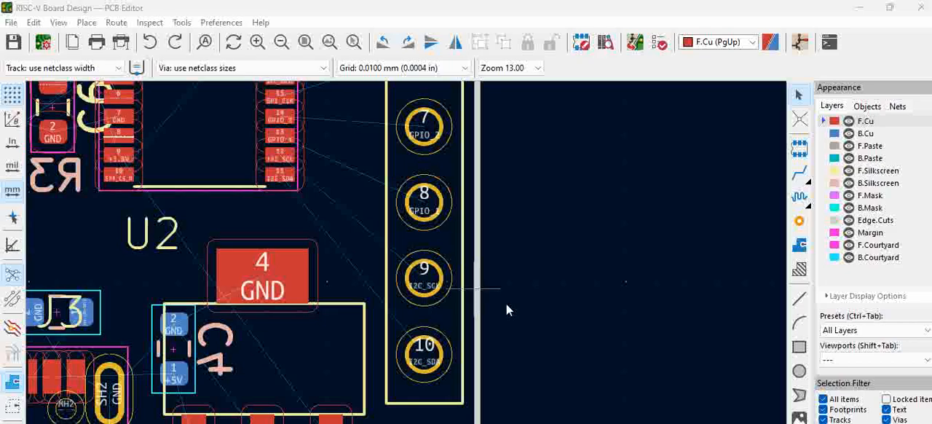
left_click(426, 358)
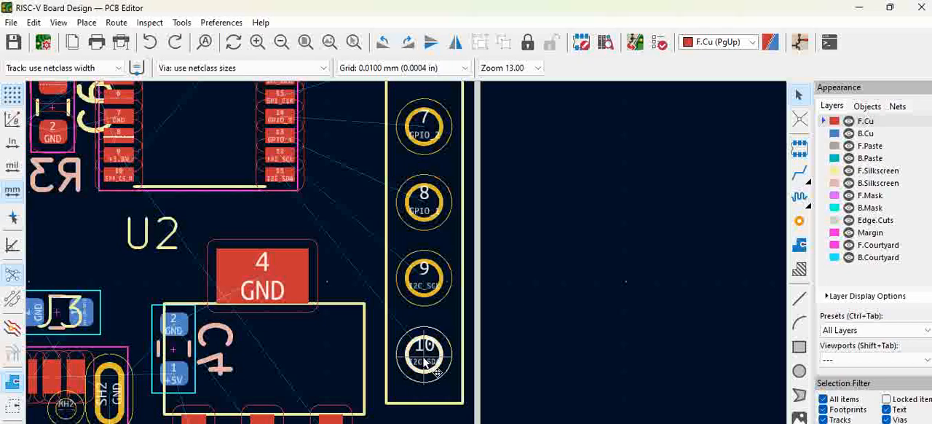
key("x")
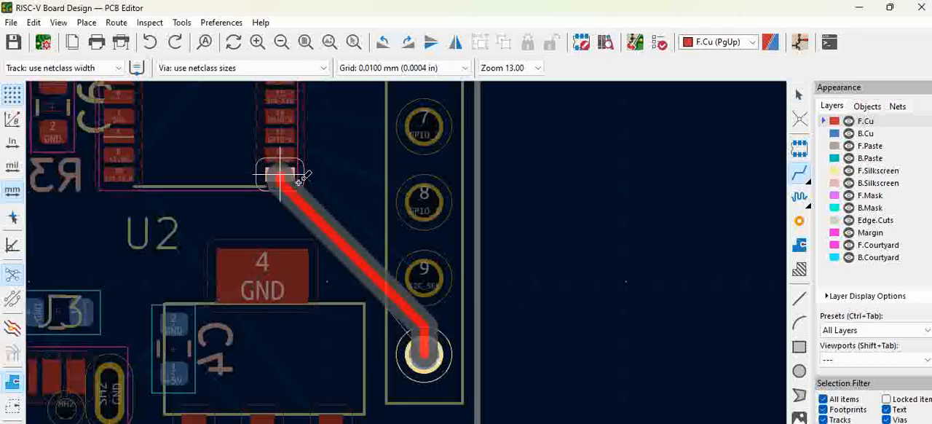
left_click(295, 180)
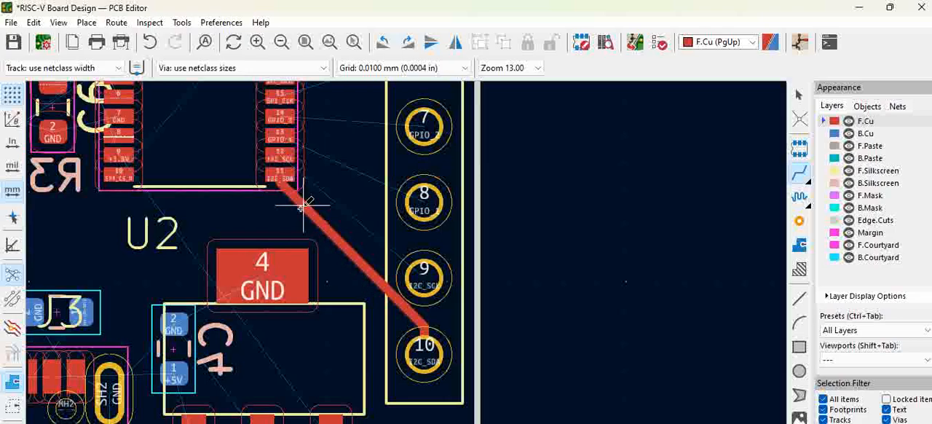
Step: Reshape the I2C_SDA track to run diagonally from the chip, drop vertically beside header pin 9, and enter pin 10 diagonally
left_click(340, 248)
left_click_drag(356, 259, 352, 267)
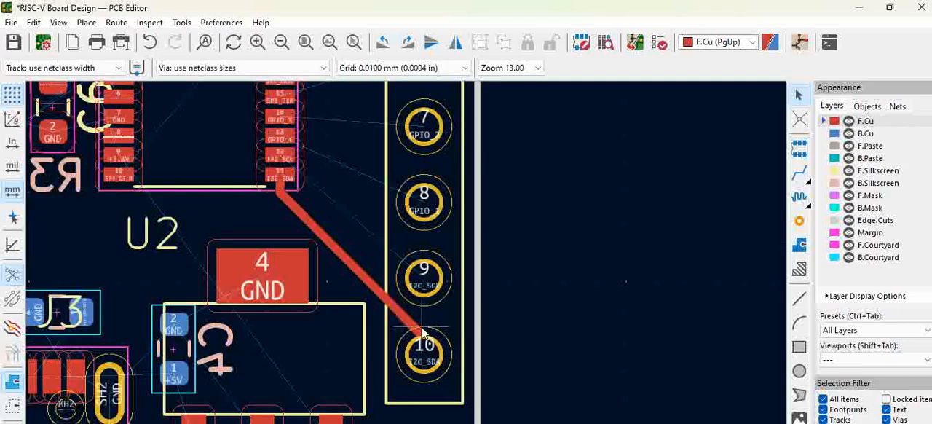
left_click(412, 333)
left_click_drag(410, 324, 405, 338)
left_click_drag(289, 229, 316, 226)
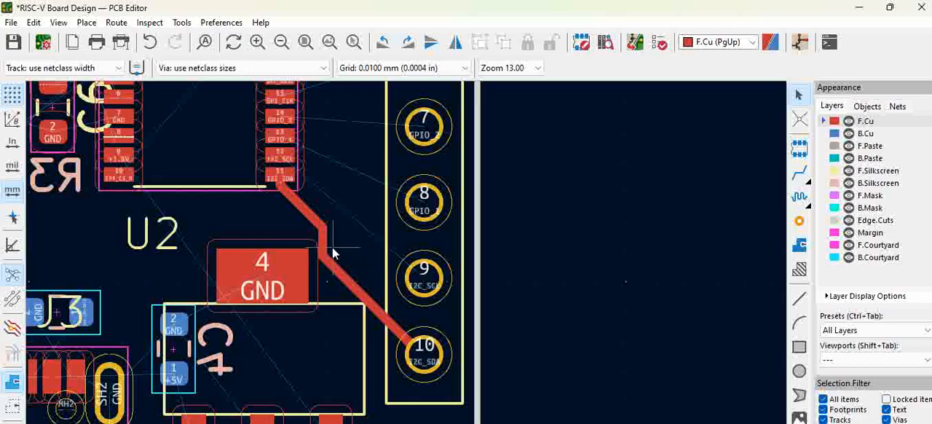
left_click_drag(319, 260, 386, 314)
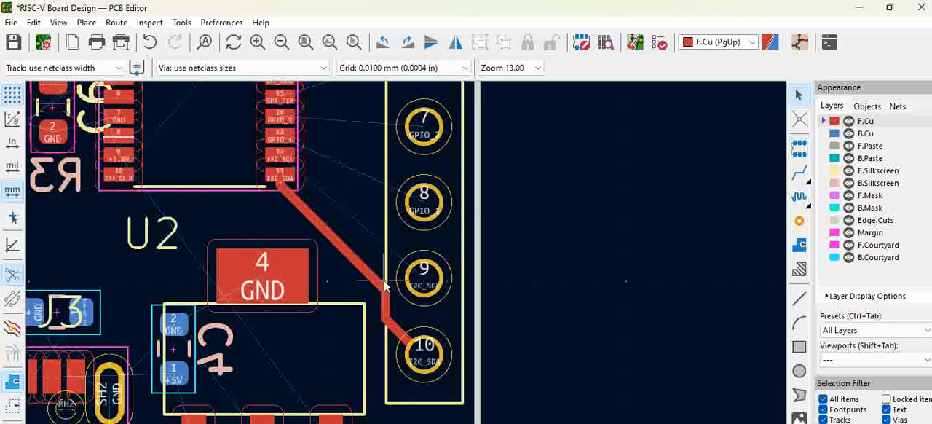
key("x")
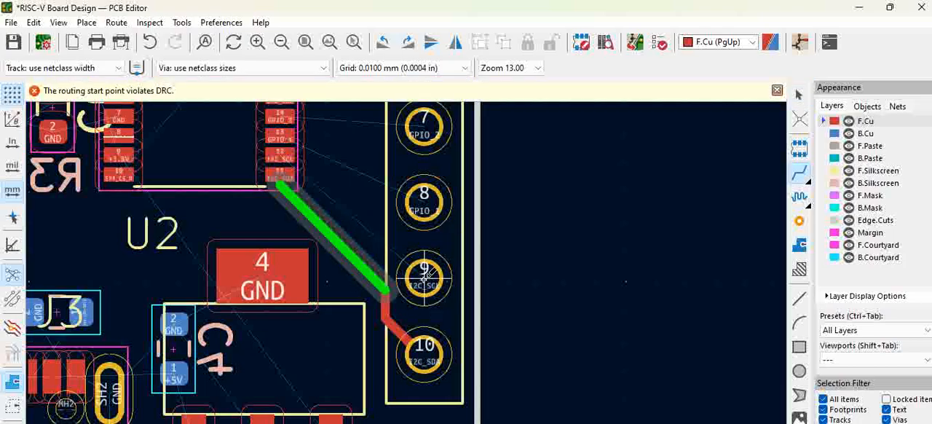
key("Escape")
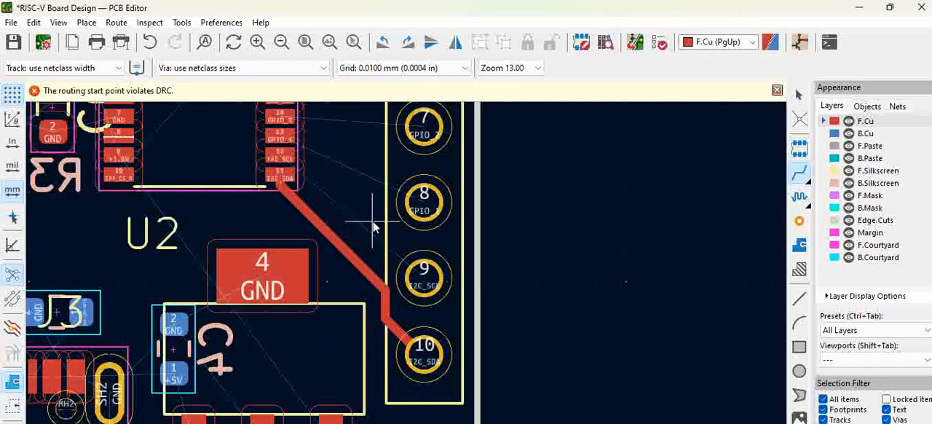
key("Escape")
Step: Try to route the I2C_SCL track from header pin 9 to pin 12 of the 20-pin chip
left_click(434, 272)
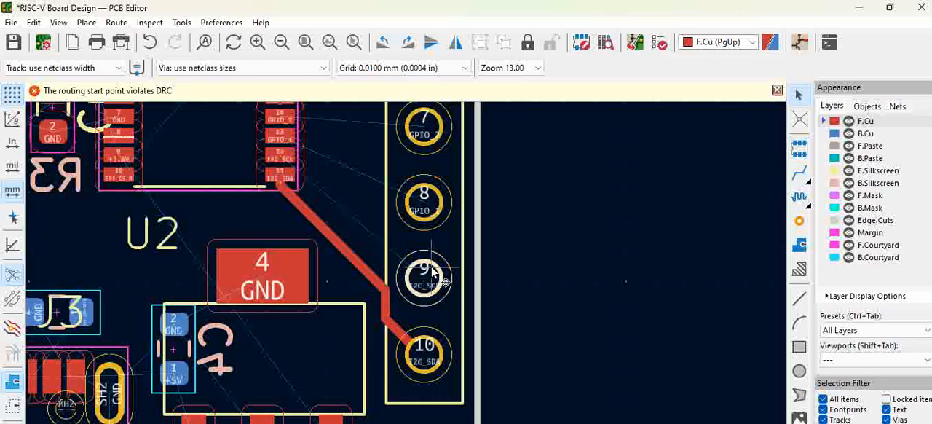
key("x")
right_click(433, 273)
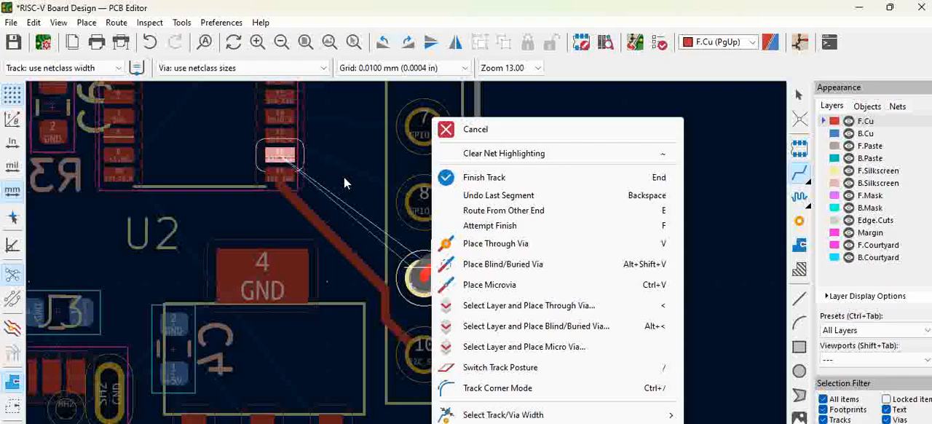
key("Escape")
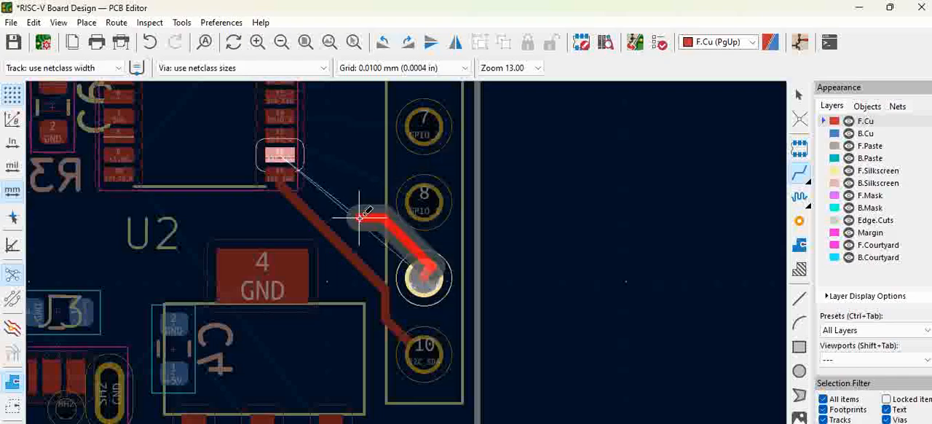
key("Escape")
key("Escape")
left_click(425, 277)
key("x")
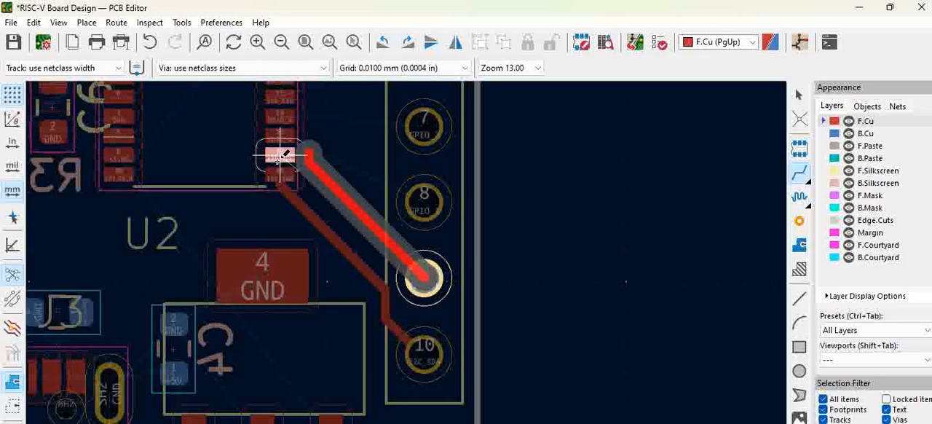
key("Escape")
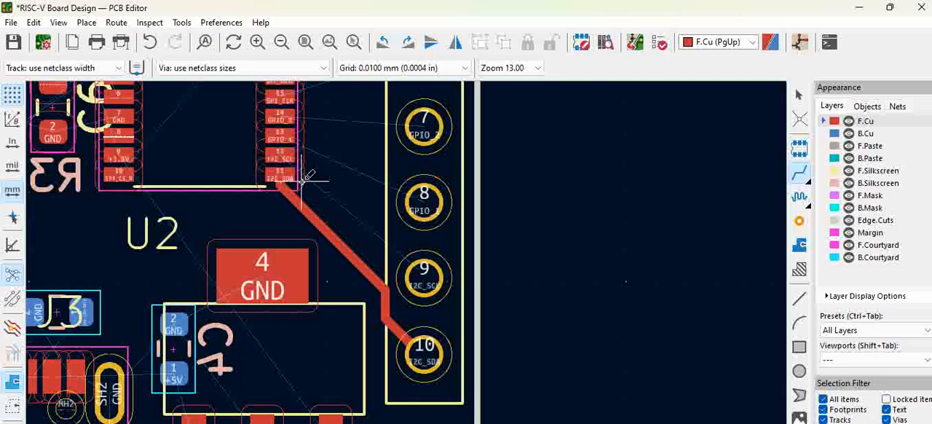
Step: Set the minimum copper clearance to 0.2 mm in the board's design rule constraints
left_click(11, 23)
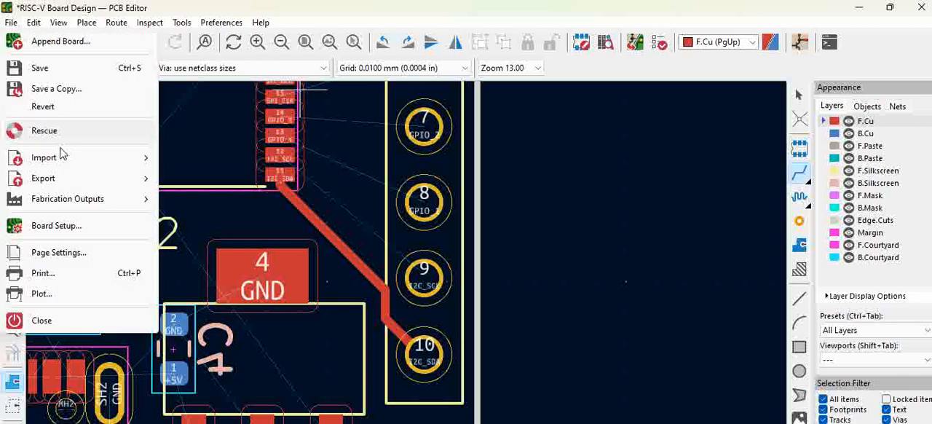
left_click(82, 225)
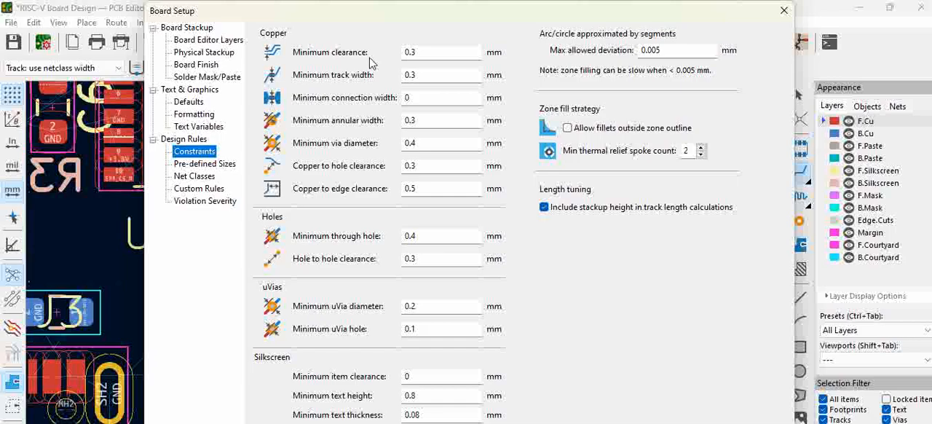
left_click(428, 55)
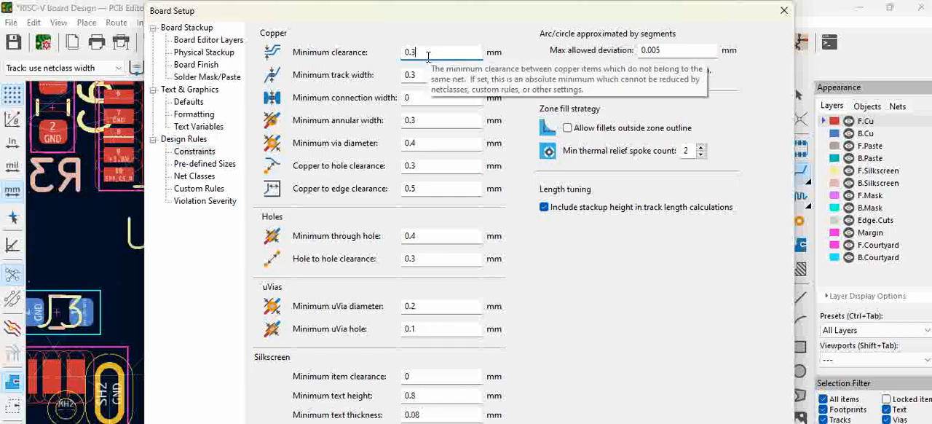
key("BackSpace")
type("2")
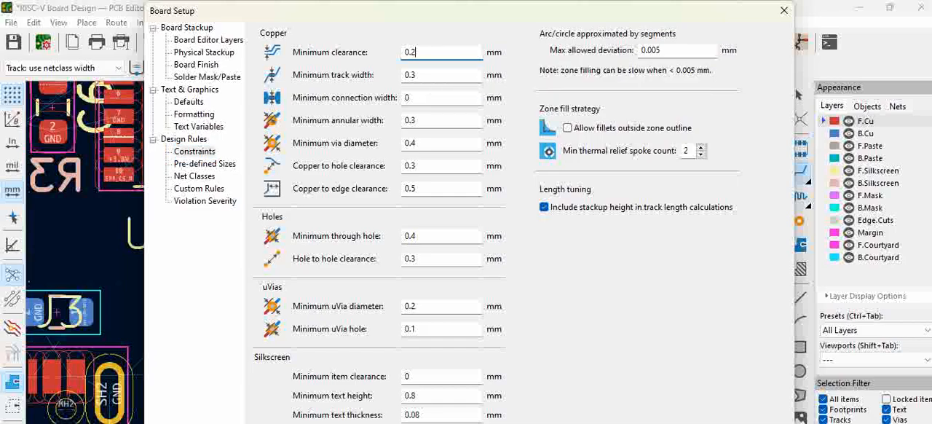
key("Return")
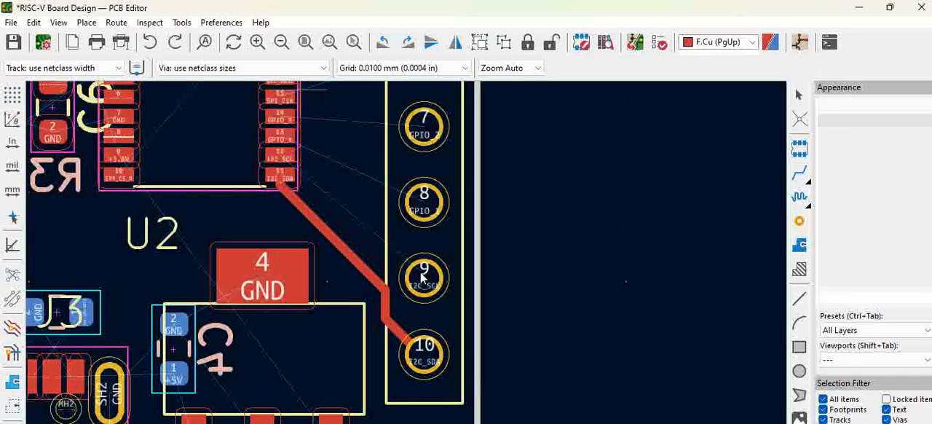
Step: Route the I2C_SCL track on F.Cu from header pin 9 to pin 12 of the 20-pin chip
left_click(421, 278)
key("x")
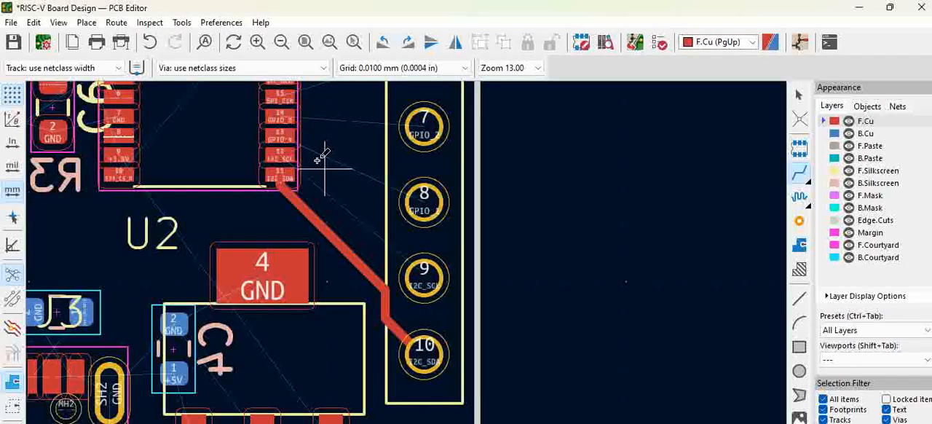
left_click(422, 277)
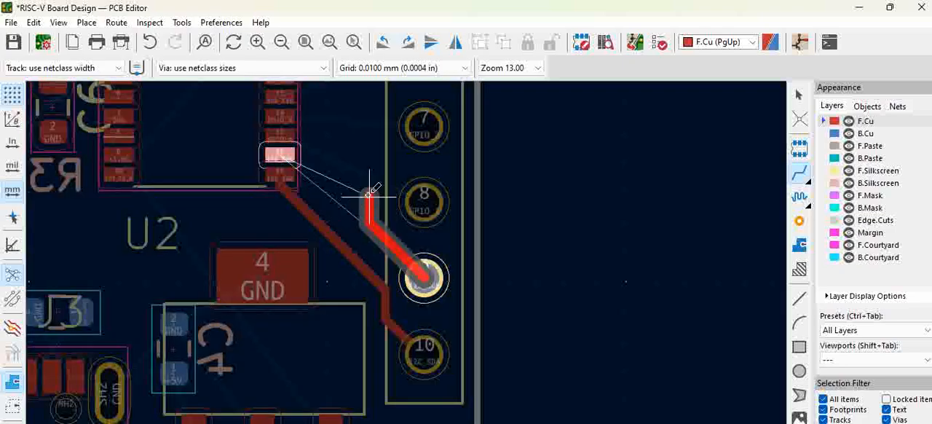
left_click(313, 156)
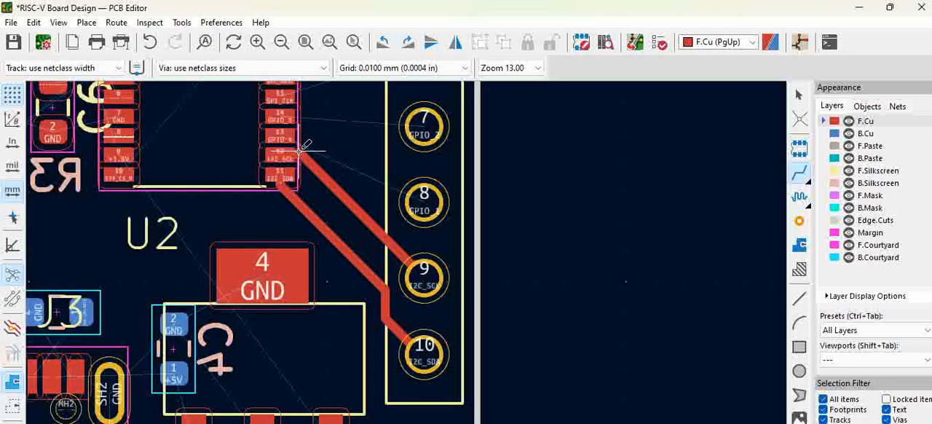
key("Escape")
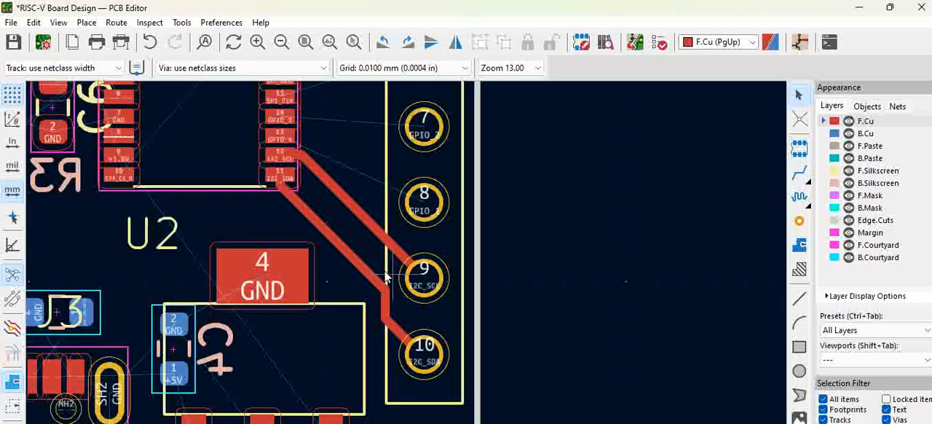